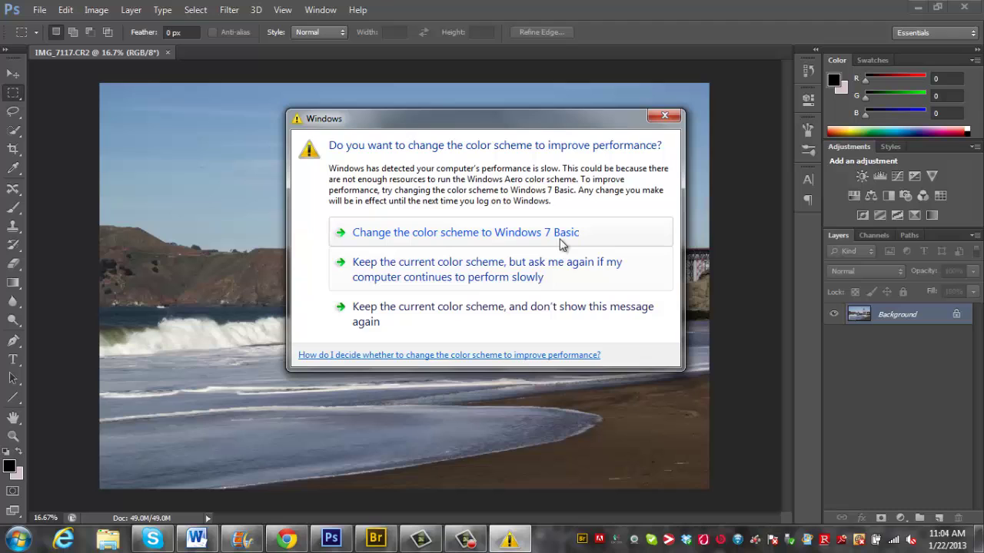
- Keep the current Windows colour scheme and suppress the warning so the beach photo is unobstructed
{"action": "left_click", "coordinate": [467, 318]}
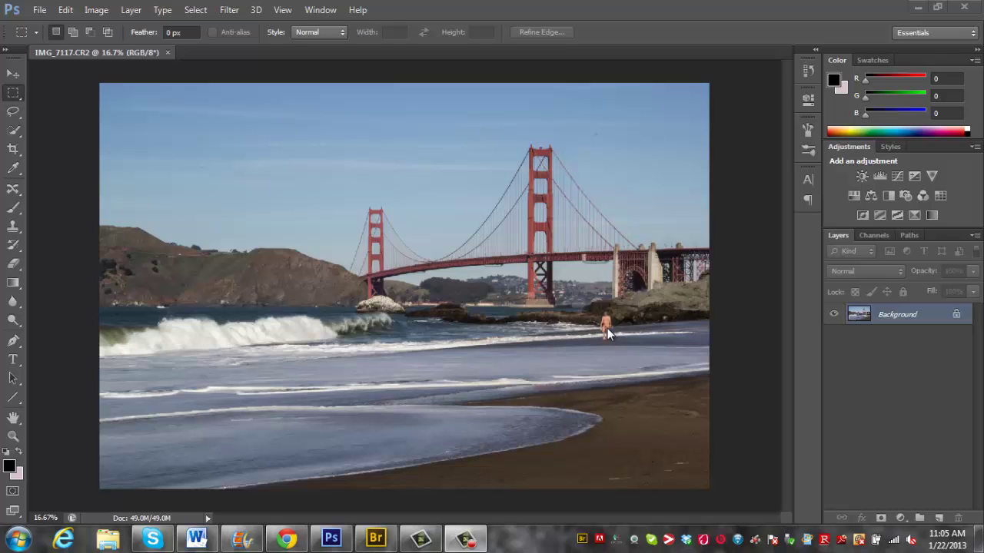
- Zoom to 200% and scroll until the man on the shore near the rocks fills the view
{"action": "left_click", "coordinate": [619, 332]}
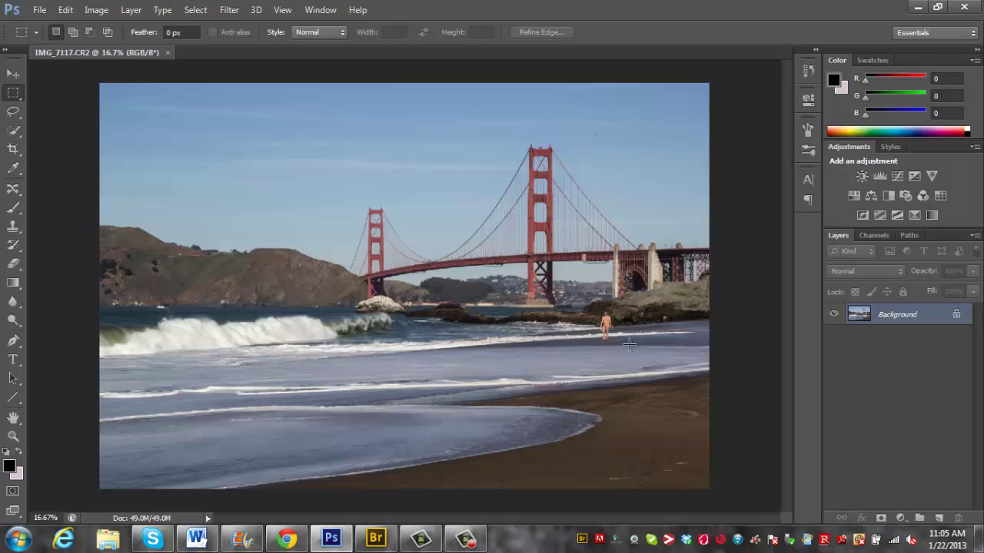
{"action": "key", "text": "ctrl+plus"}
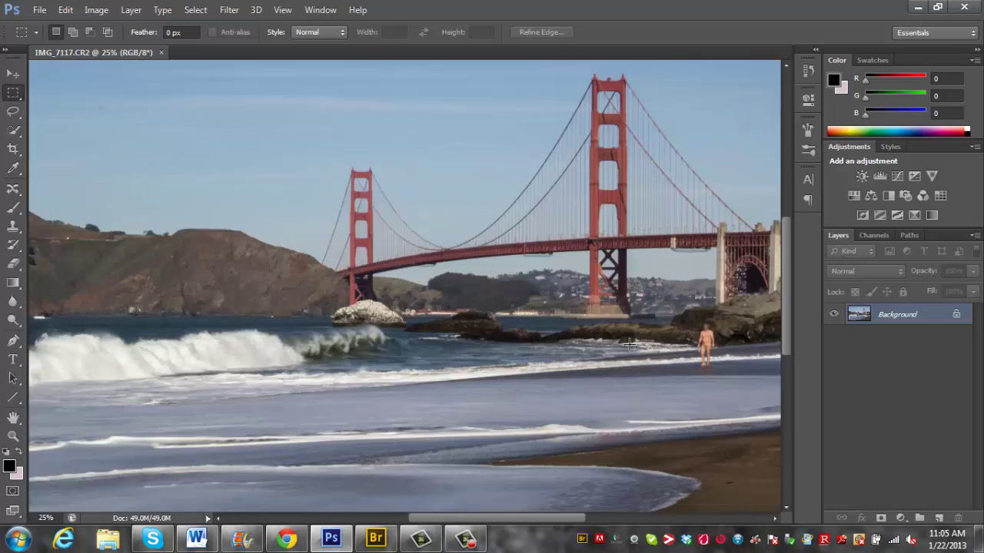
{"action": "left_click_drag", "start_coordinate": [548, 519], "coordinate": [605, 516]}
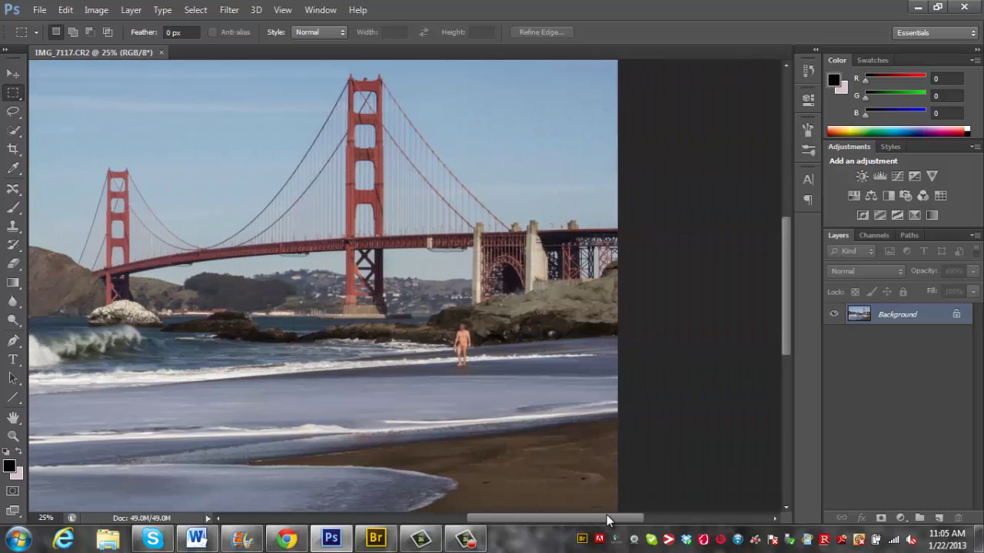
{"action": "key", "text": "ctrl+plus"}
{"action": "key", "text": "ctrl+plus"}
{"action": "key", "text": "ctrl+plus"}
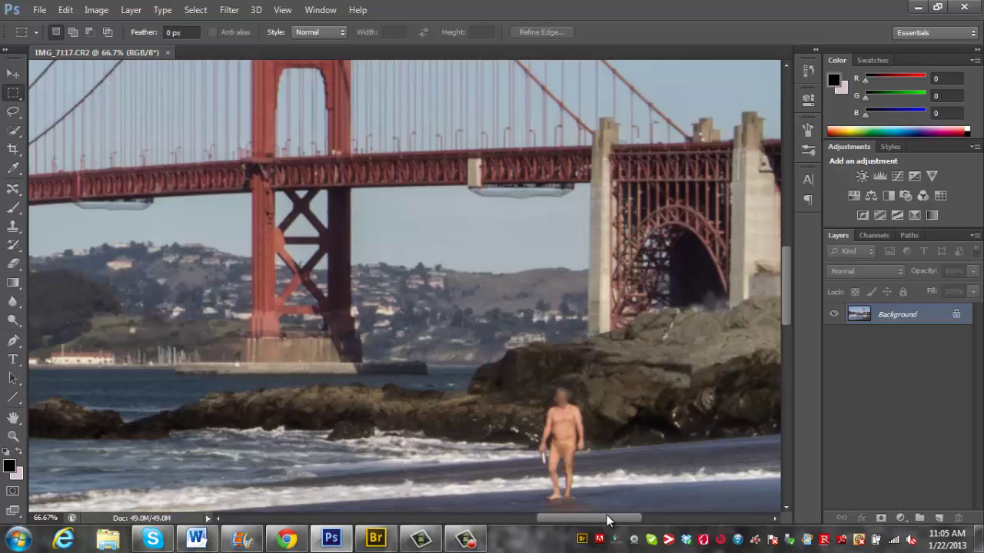
{"action": "left_click_drag", "start_coordinate": [787, 316], "coordinate": [788, 345]}
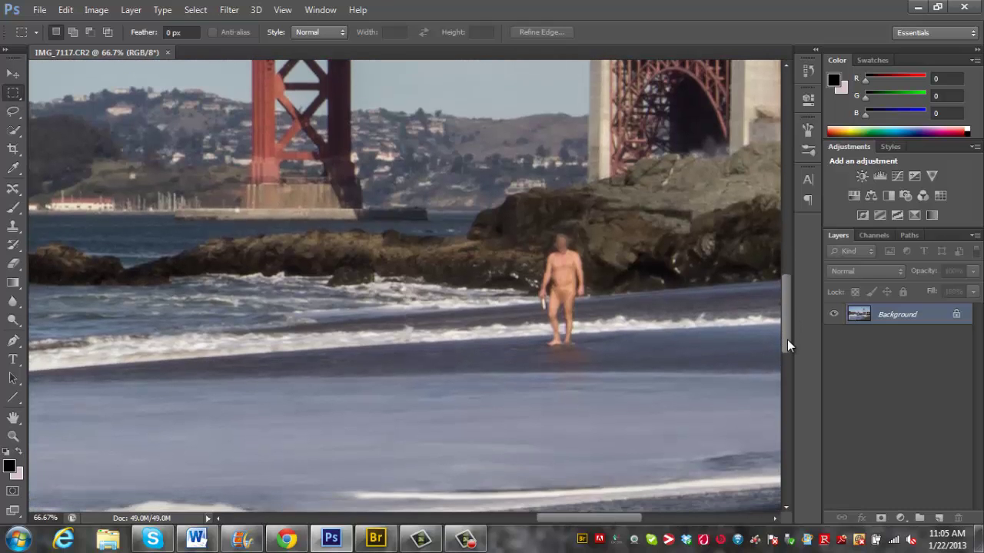
{"action": "key", "text": "ctrl+plus"}
{"action": "key", "text": "ctrl+plus"}
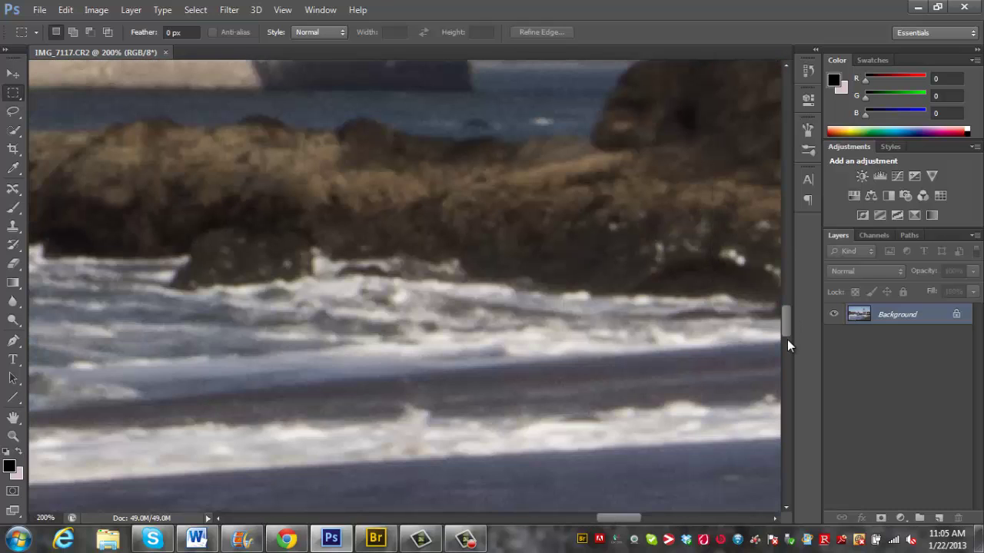
{"action": "left_click_drag", "start_coordinate": [619, 519], "coordinate": [650, 520]}
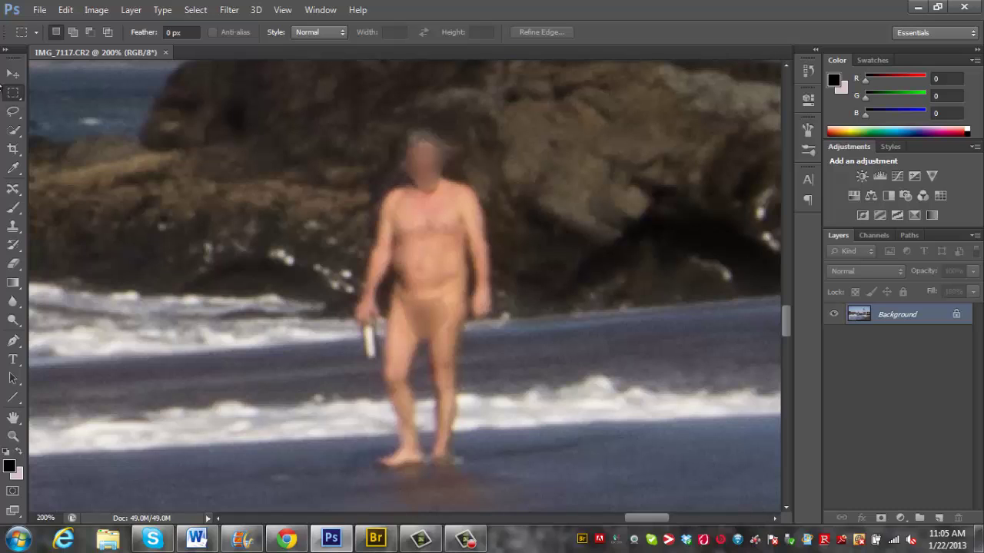
- Trace a freehand Lasso selection closely around the man's body on the shoreline
{"action": "left_click", "coordinate": [14, 112]}
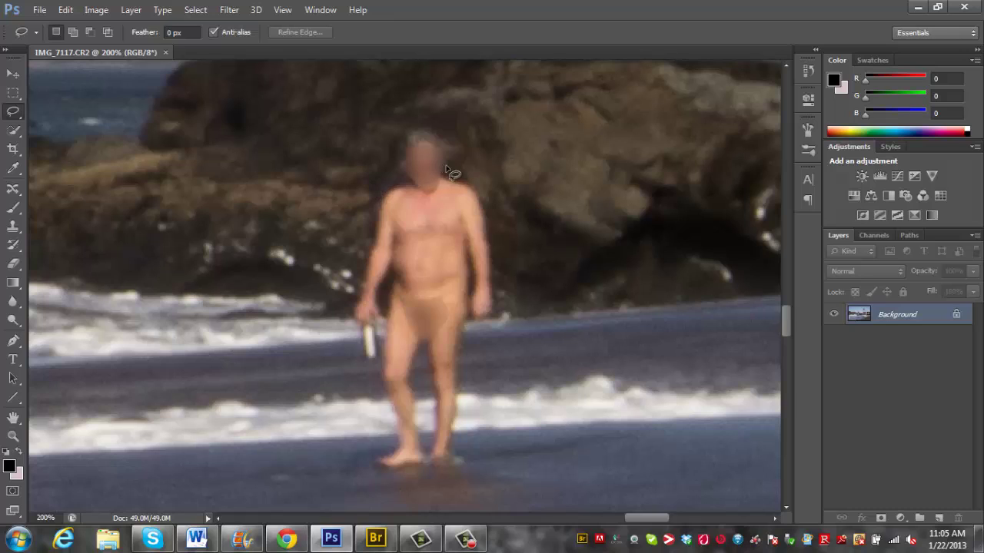
{"action": "mouse_move", "coordinate": [446, 166]}
{"action": "left_mouse_down"}
{"action": "mouse_move", "coordinate": [420, 127]}
{"action": "mouse_move", "coordinate": [401, 138]}
{"action": "mouse_move", "coordinate": [395, 153]}
{"action": "mouse_move", "coordinate": [407, 183]}
{"action": "mouse_move", "coordinate": [378, 207]}
{"action": "mouse_move", "coordinate": [357, 281]}
{"action": "mouse_move", "coordinate": [350, 324]}
{"action": "mouse_move", "coordinate": [363, 327]}
{"action": "mouse_move", "coordinate": [370, 360]}
{"action": "mouse_move", "coordinate": [390, 280]}
{"action": "mouse_move", "coordinate": [381, 368]}
{"action": "mouse_move", "coordinate": [398, 442]}
{"action": "mouse_move", "coordinate": [375, 466]}
{"action": "mouse_move", "coordinate": [423, 465]}
{"action": "mouse_move", "coordinate": [413, 390]}
{"action": "mouse_move", "coordinate": [424, 347]}
{"action": "mouse_move", "coordinate": [433, 459]}
{"action": "mouse_move", "coordinate": [453, 469]}
{"action": "mouse_move", "coordinate": [463, 326]}
{"action": "mouse_move", "coordinate": [496, 313]}
{"action": "mouse_move", "coordinate": [497, 298]}
{"action": "mouse_move", "coordinate": [490, 223]}
{"action": "mouse_move", "coordinate": [451, 170]}
{"action": "left_mouse_up"}
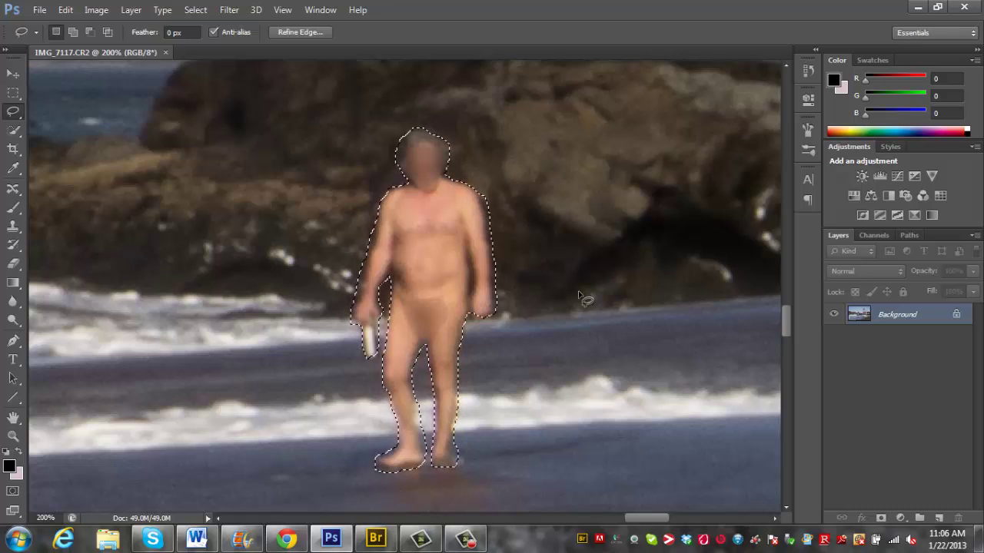
{"action": "key", "text": "ctrl+minus"}
{"action": "key", "text": "ctrl+minus"}
{"action": "key", "text": "ctrl+minus"}
{"action": "key", "text": "ctrl+minus"}
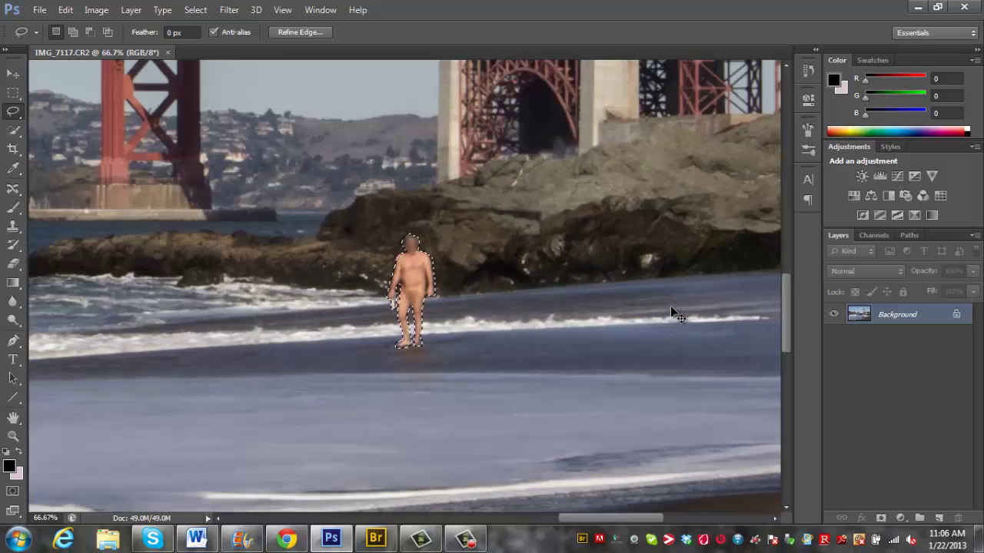
{"action": "key", "text": "ctrl+minus"}
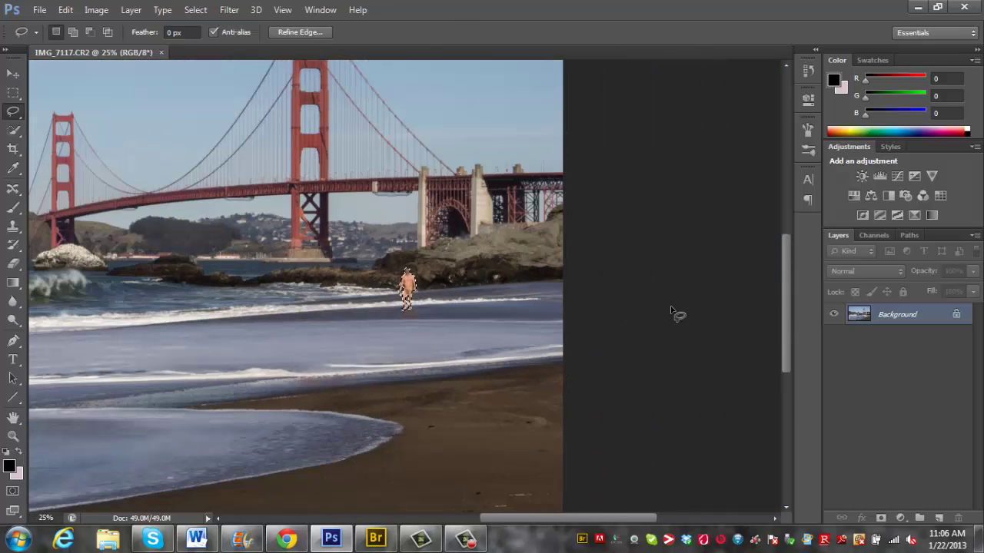
{"action": "left_click", "coordinate": [13, 188]}
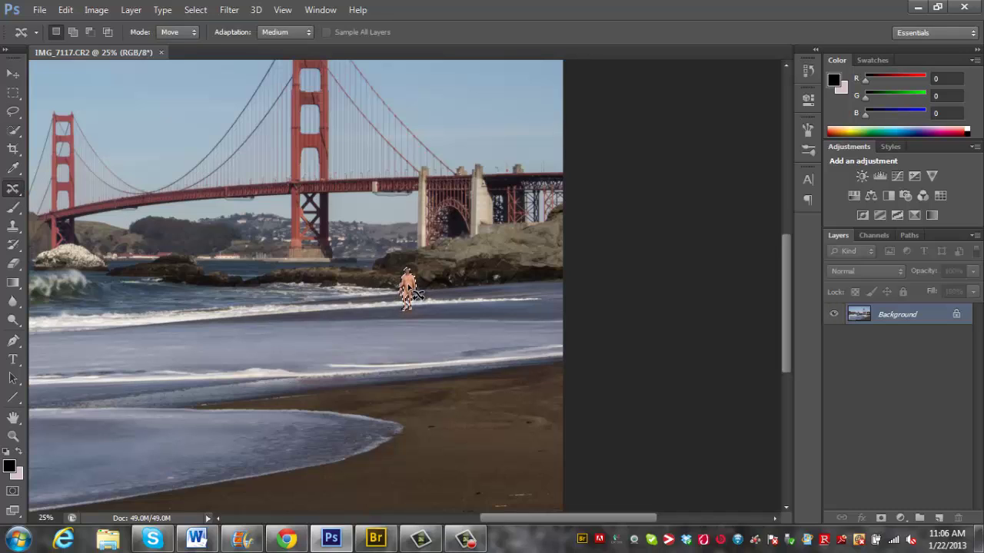
{"action": "left_click_drag", "start_coordinate": [415, 294], "coordinate": [438, 352]}
{"action": "left_click_drag", "start_coordinate": [453, 393], "coordinate": [470, 400]}
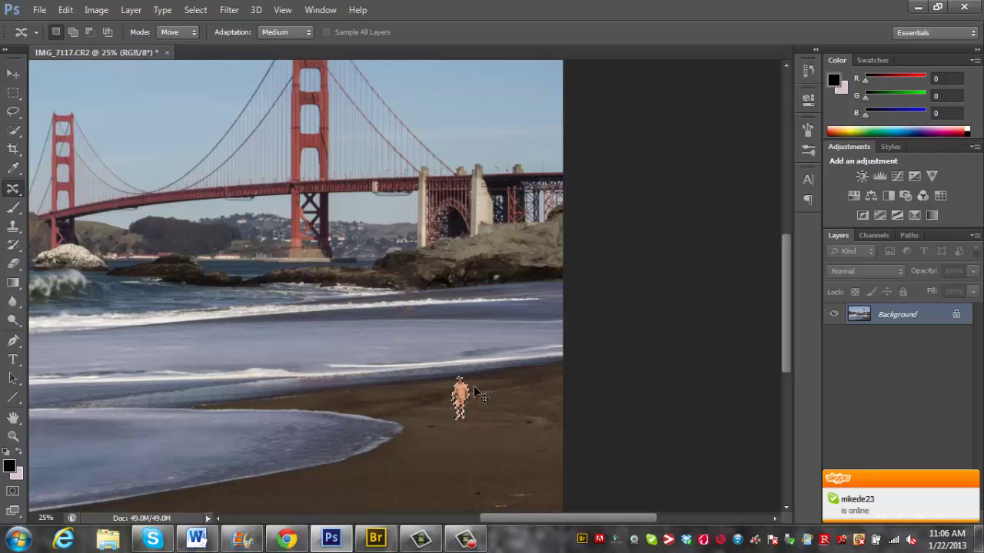
{"action": "key", "text": "ctrl+t"}
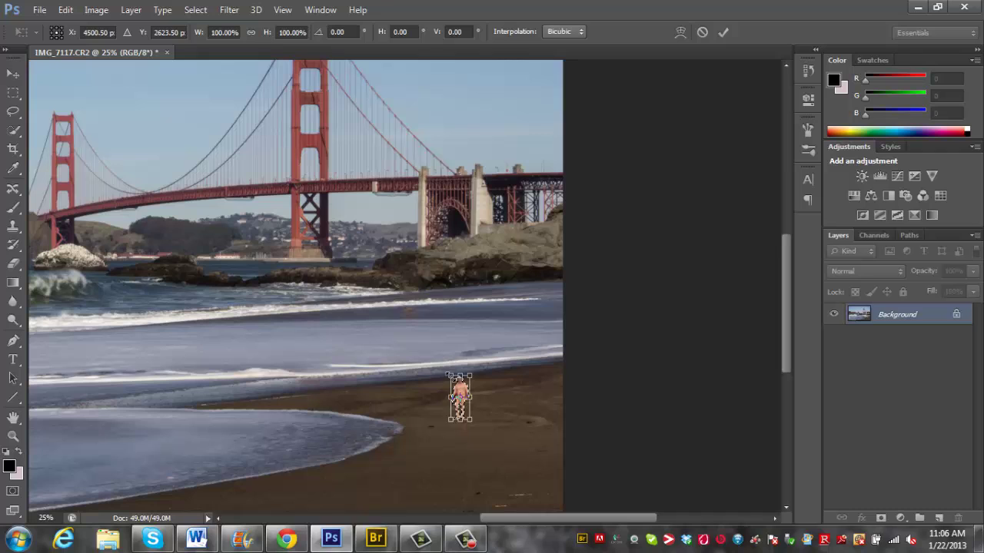
{"action": "left_click_drag", "start_coordinate": [447, 375], "coordinate": [371, 297]}
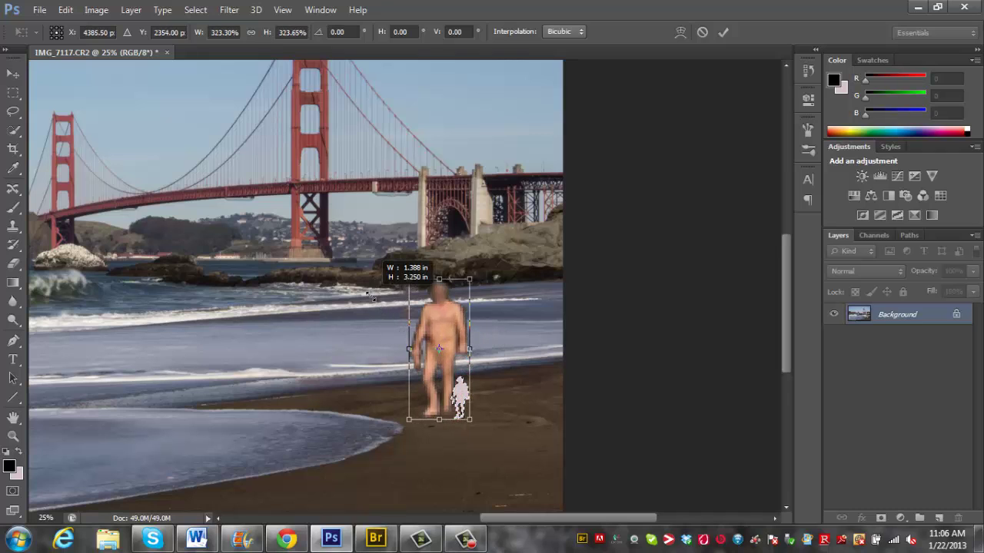
{"action": "left_click_drag", "start_coordinate": [445, 329], "coordinate": [464, 378]}
{"action": "key", "text": "Return"}
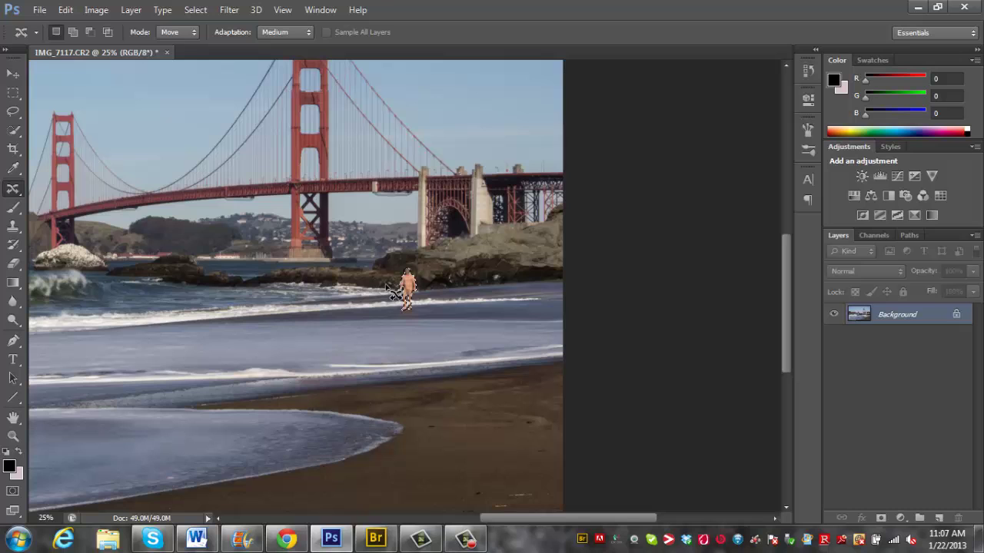
{"action": "left_click", "coordinate": [67, 11]}
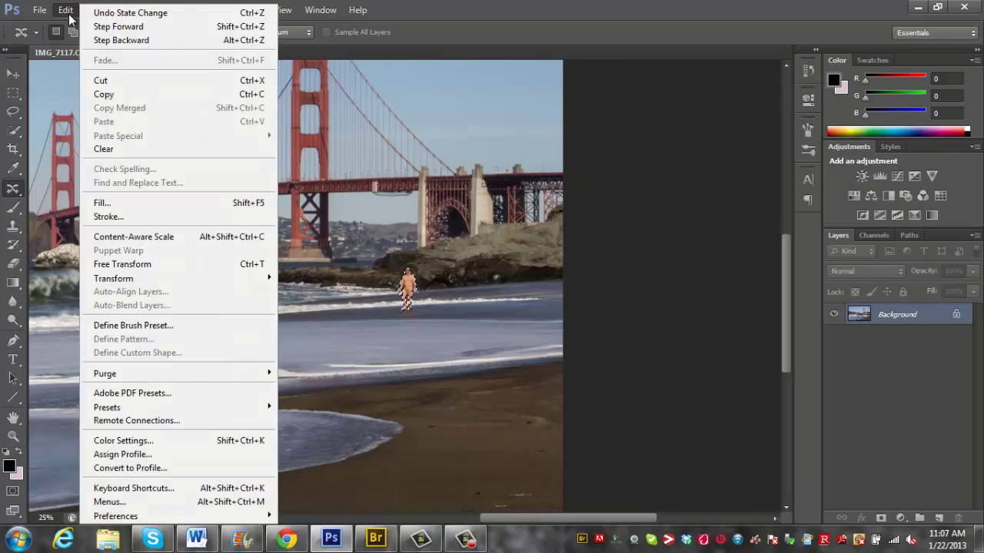
{"action": "left_click", "coordinate": [146, 202]}
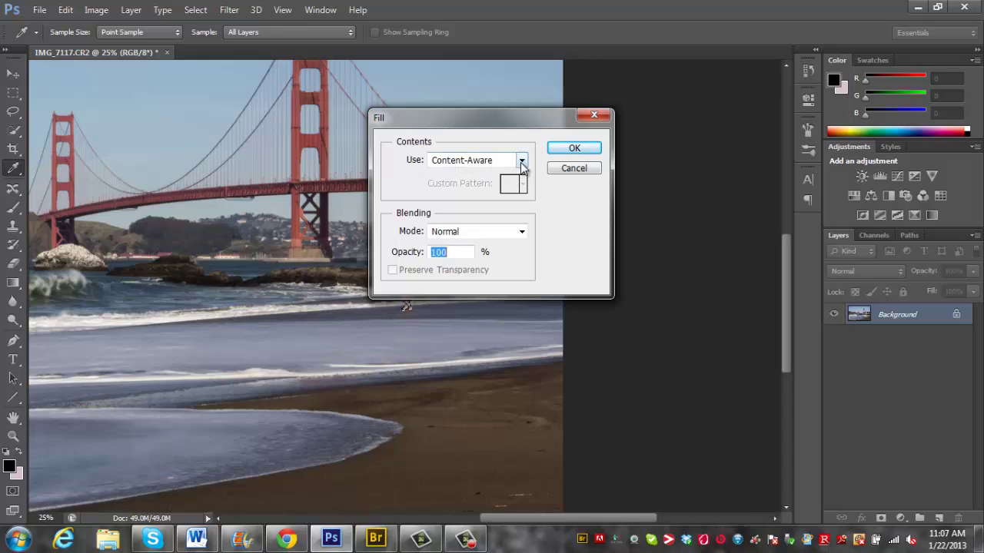
{"action": "left_click", "coordinate": [574, 149]}
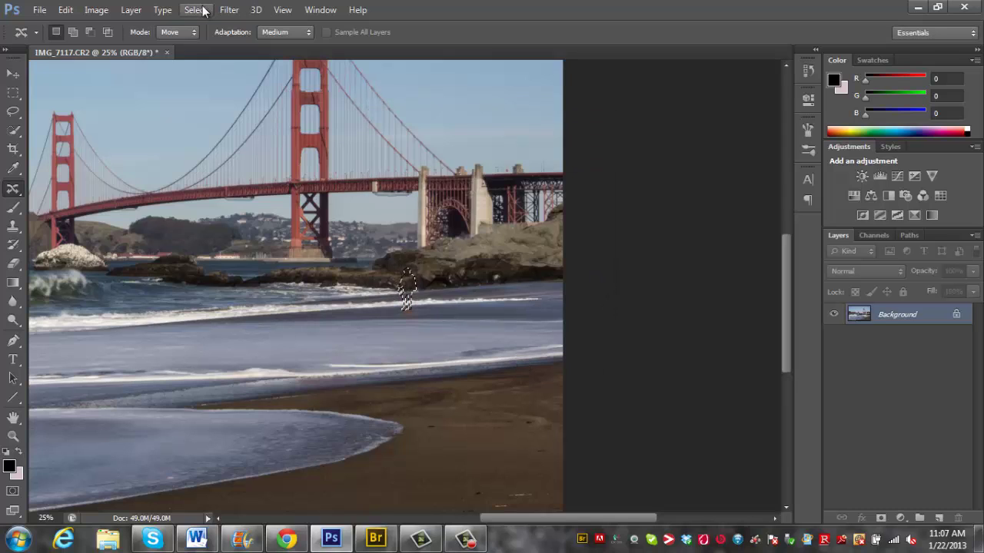
{"action": "key", "text": "ctrl+d"}
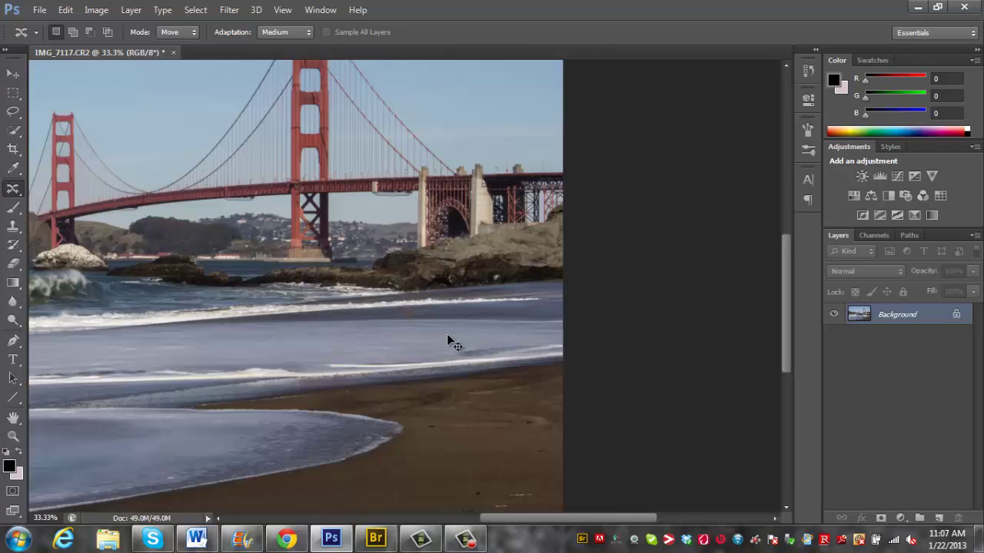
- Select the orange leftover patch on the sand and remove it with Content-Aware fill
{"action": "key", "text": "ctrl+plus"}
{"action": "key", "text": "ctrl+plus"}
{"action": "key", "text": "ctrl+plus"}
{"action": "key", "text": "ctrl+plus"}
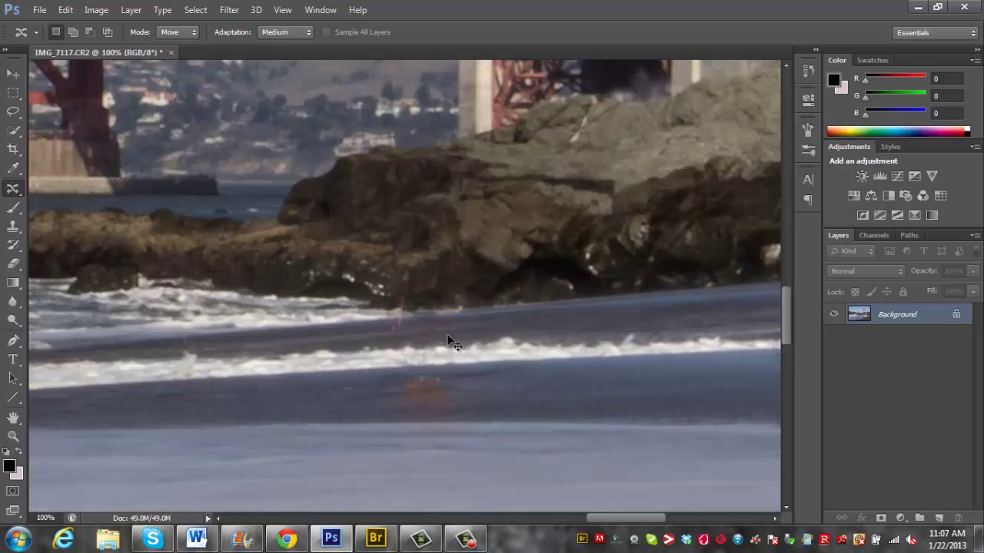
{"action": "key", "text": "ctrl+plus"}
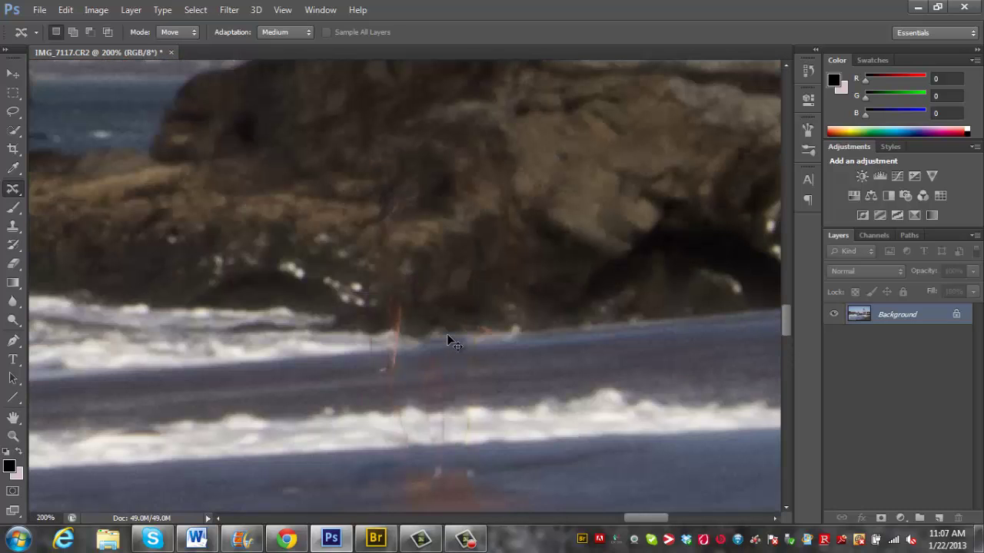
{"action": "key", "text": "ctrl+minus"}
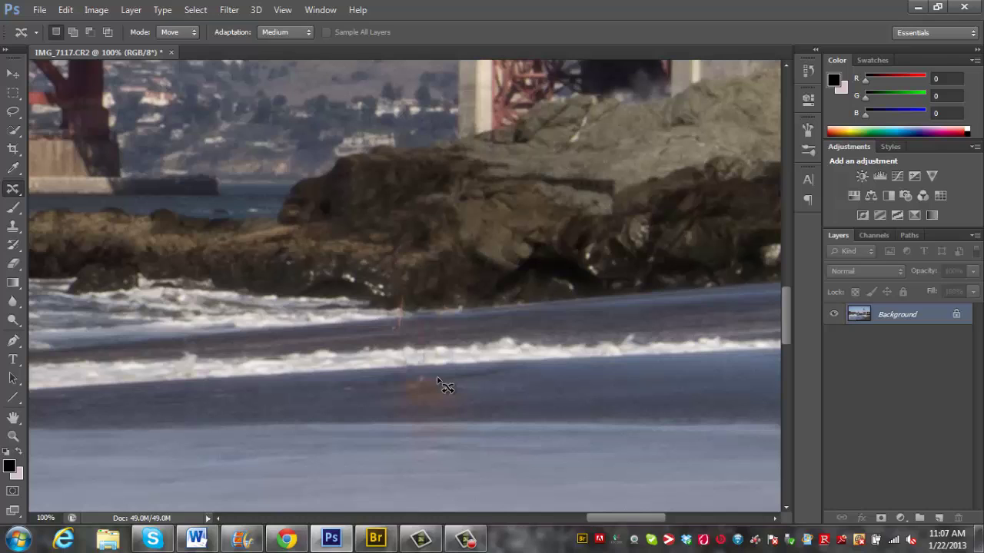
{"action": "mouse_move", "coordinate": [436, 374]}
{"action": "left_mouse_down"}
{"action": "mouse_move", "coordinate": [382, 397]}
{"action": "mouse_move", "coordinate": [435, 424]}
{"action": "mouse_move", "coordinate": [470, 415]}
{"action": "mouse_move", "coordinate": [480, 393]}
{"action": "mouse_move", "coordinate": [452, 372]}
{"action": "mouse_move", "coordinate": [424, 372]}
{"action": "left_mouse_up"}
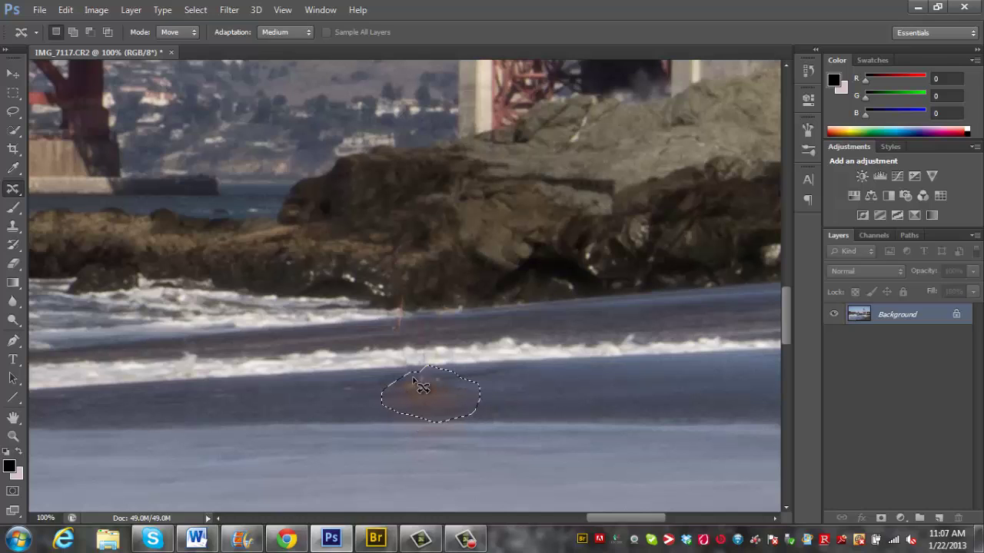
{"action": "left_click", "coordinate": [68, 10]}
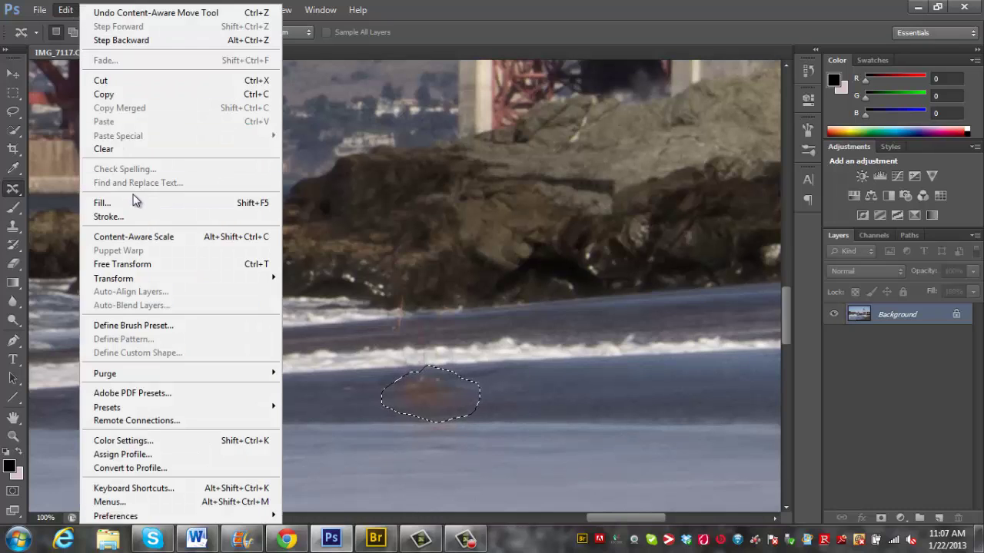
{"action": "left_click", "coordinate": [135, 202]}
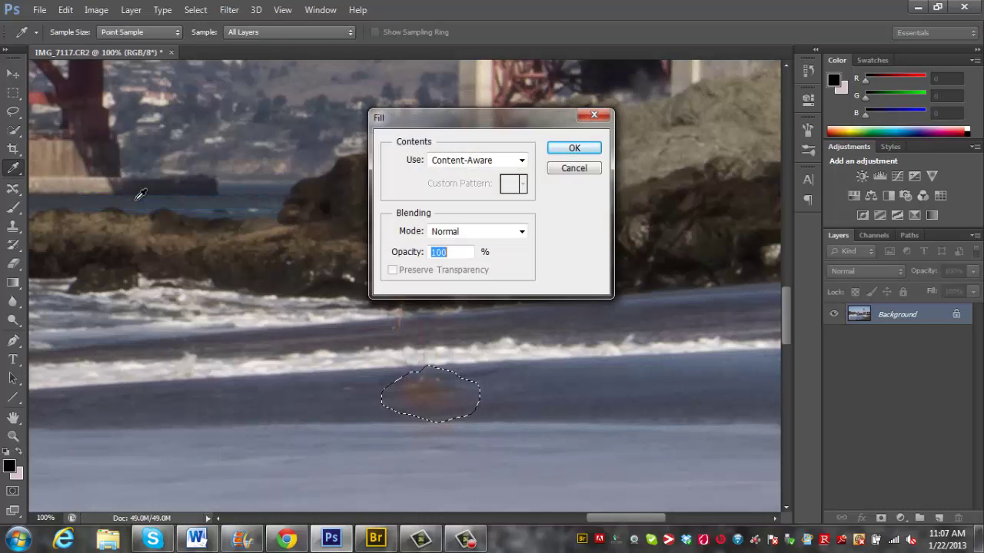
{"action": "left_click", "coordinate": [574, 148]}
{"action": "key", "text": "j"}
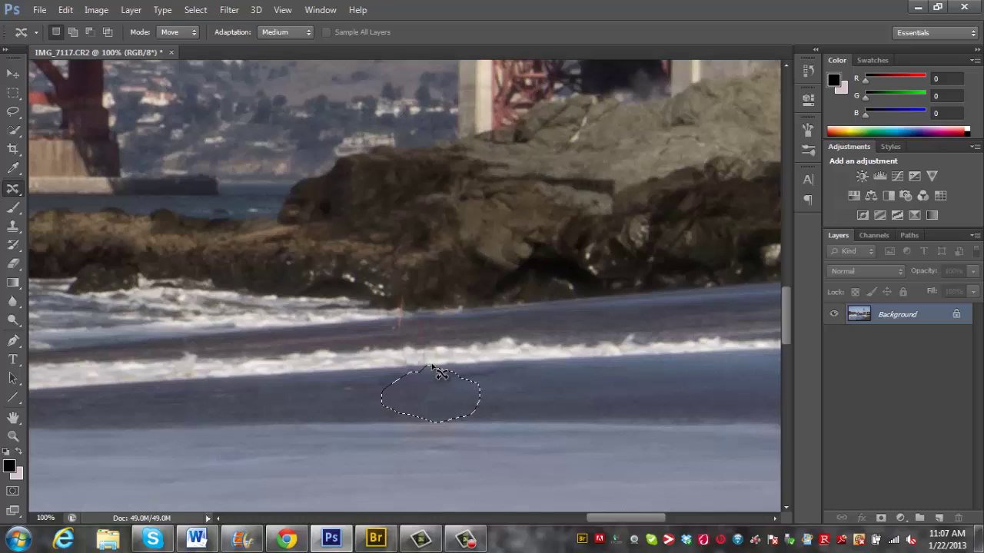
- Content-Aware fill the faint trace along the surf line and the leftover traces near the rocks
{"action": "mouse_move", "coordinate": [460, 336]}
{"action": "left_mouse_down"}
{"action": "mouse_move", "coordinate": [386, 334]}
{"action": "mouse_move", "coordinate": [380, 348]}
{"action": "mouse_move", "coordinate": [405, 369]}
{"action": "mouse_move", "coordinate": [443, 370]}
{"action": "mouse_move", "coordinate": [461, 369]}
{"action": "mouse_move", "coordinate": [458, 335]}
{"action": "left_mouse_up"}
{"action": "left_click", "coordinate": [66, 7]}
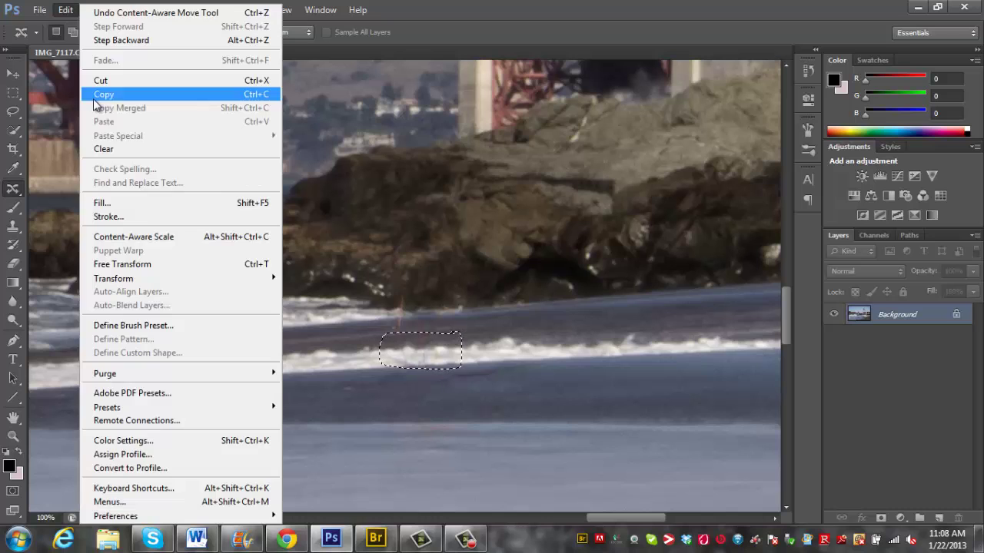
{"action": "left_click", "coordinate": [131, 202]}
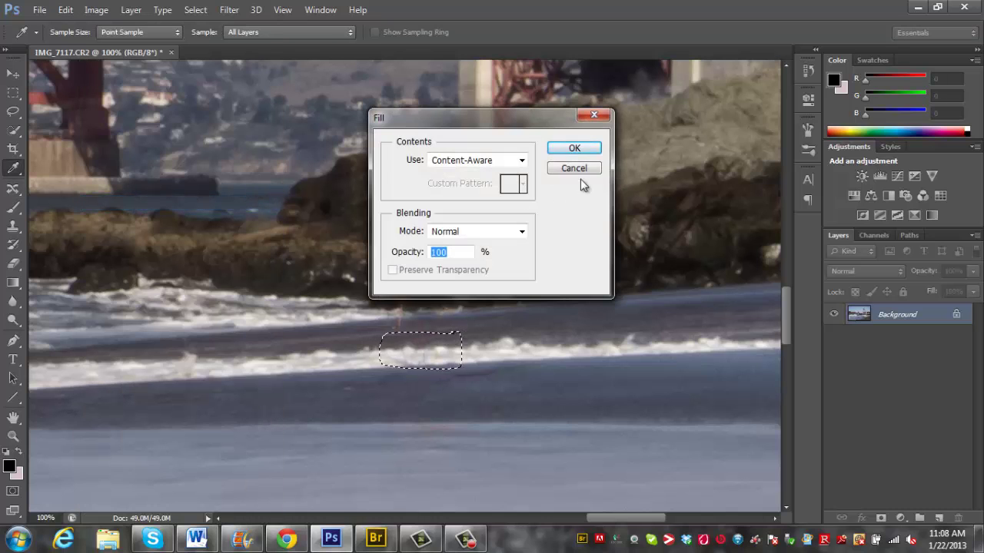
{"action": "left_click", "coordinate": [580, 148]}
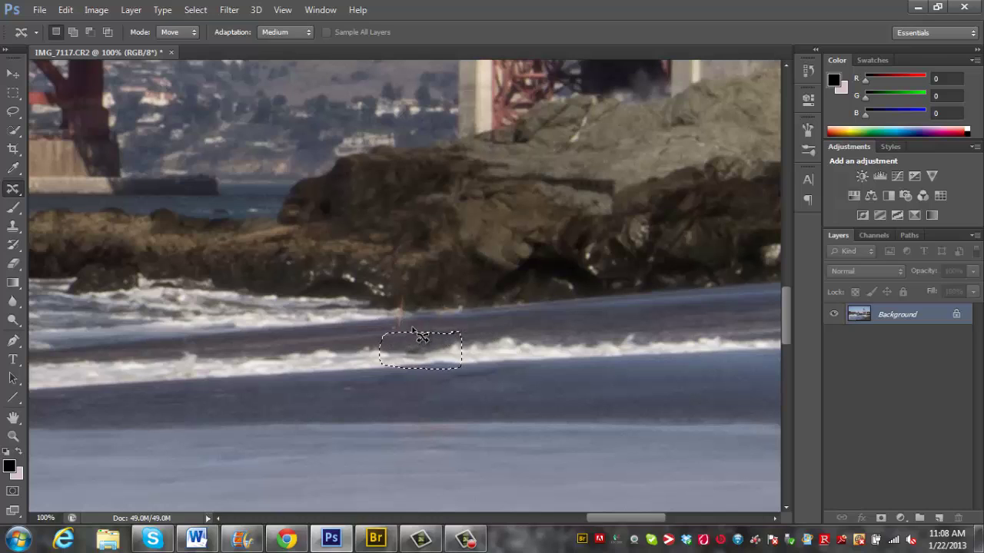
{"action": "mouse_move", "coordinate": [412, 328]}
{"action": "left_mouse_down"}
{"action": "mouse_move", "coordinate": [381, 332]}
{"action": "mouse_move", "coordinate": [374, 323]}
{"action": "mouse_move", "coordinate": [396, 306]}
{"action": "mouse_move", "coordinate": [417, 320]}
{"action": "mouse_move", "coordinate": [448, 305]}
{"action": "mouse_move", "coordinate": [469, 309]}
{"action": "mouse_move", "coordinate": [445, 331]}
{"action": "mouse_move", "coordinate": [407, 327]}
{"action": "left_mouse_up"}
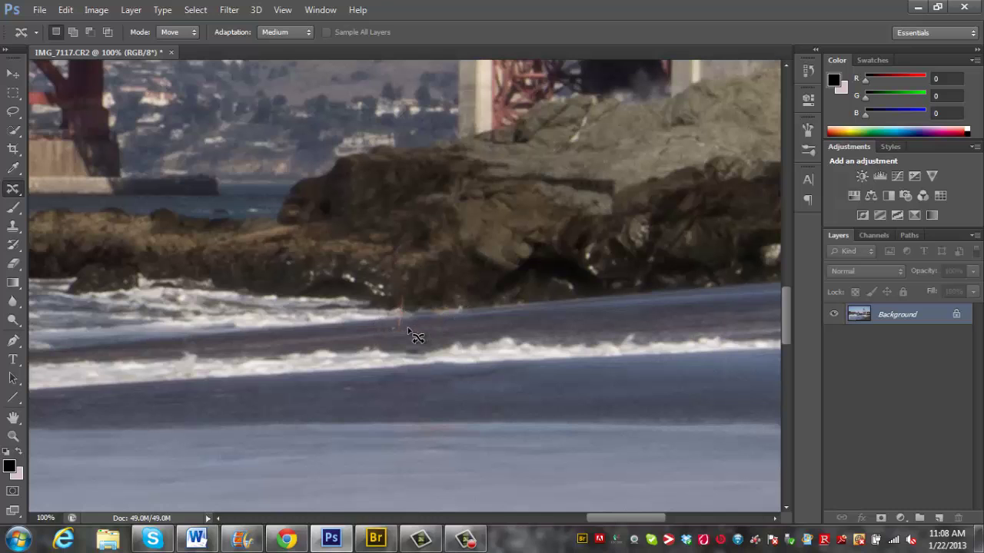
{"action": "left_click", "coordinate": [66, 9]}
{"action": "left_click", "coordinate": [139, 202]}
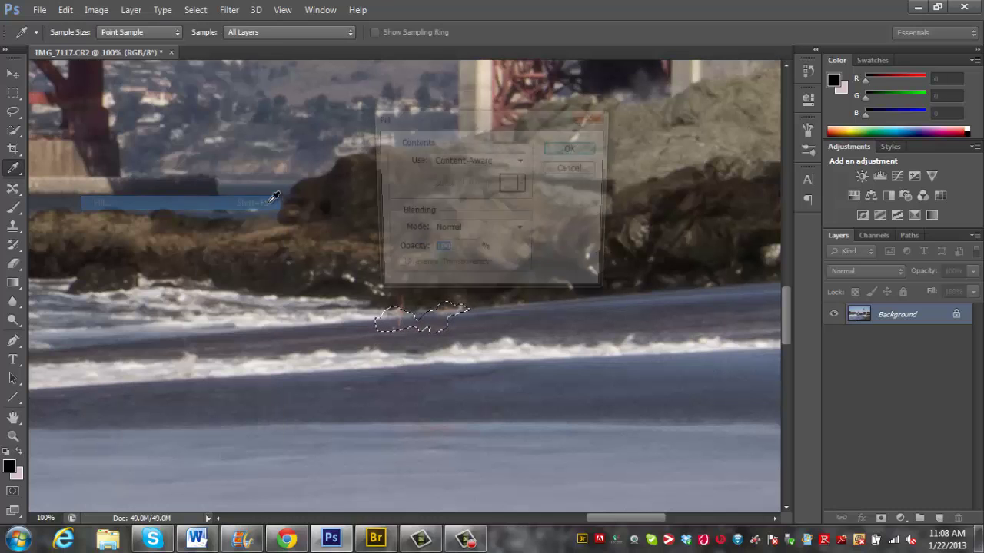
{"action": "left_click", "coordinate": [574, 149]}
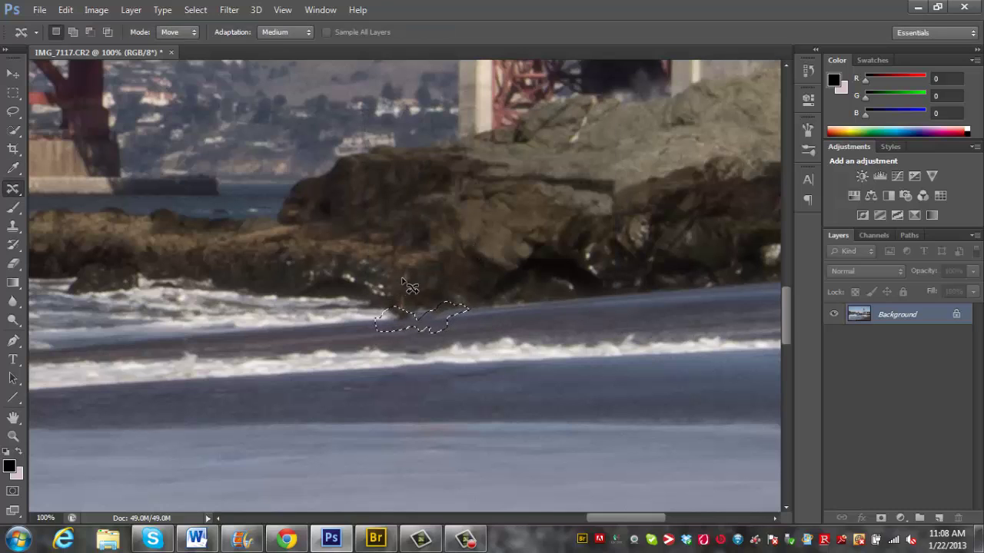
- Select the last dark spot by the rocks and erase it with Content-Aware fill
{"action": "mouse_move", "coordinate": [397, 282]}
{"action": "left_mouse_down"}
{"action": "mouse_move", "coordinate": [395, 315]}
{"action": "mouse_move", "coordinate": [411, 316]}
{"action": "mouse_move", "coordinate": [396, 283]}
{"action": "left_mouse_up"}
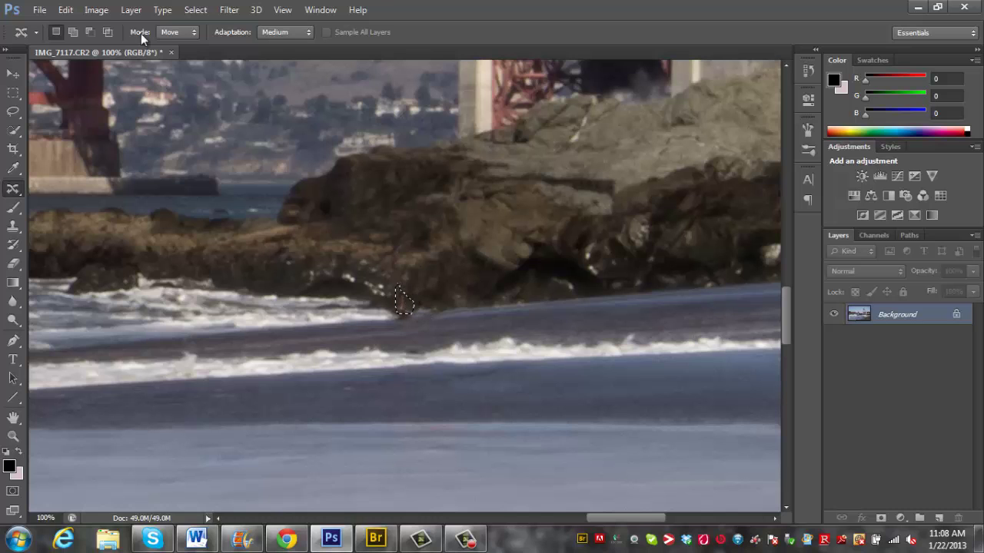
{"action": "left_click", "coordinate": [65, 10]}
{"action": "left_click", "coordinate": [140, 204]}
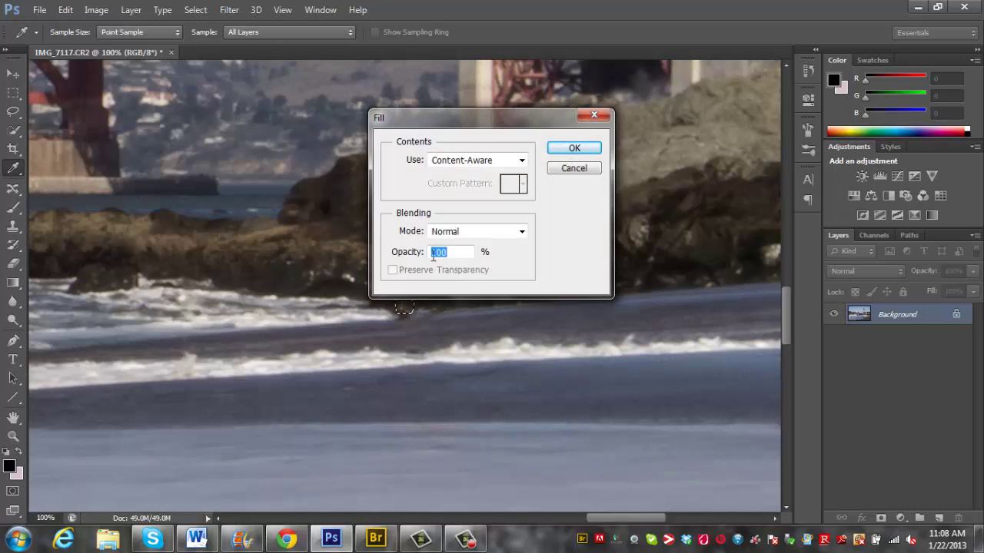
{"action": "left_click", "coordinate": [572, 150]}
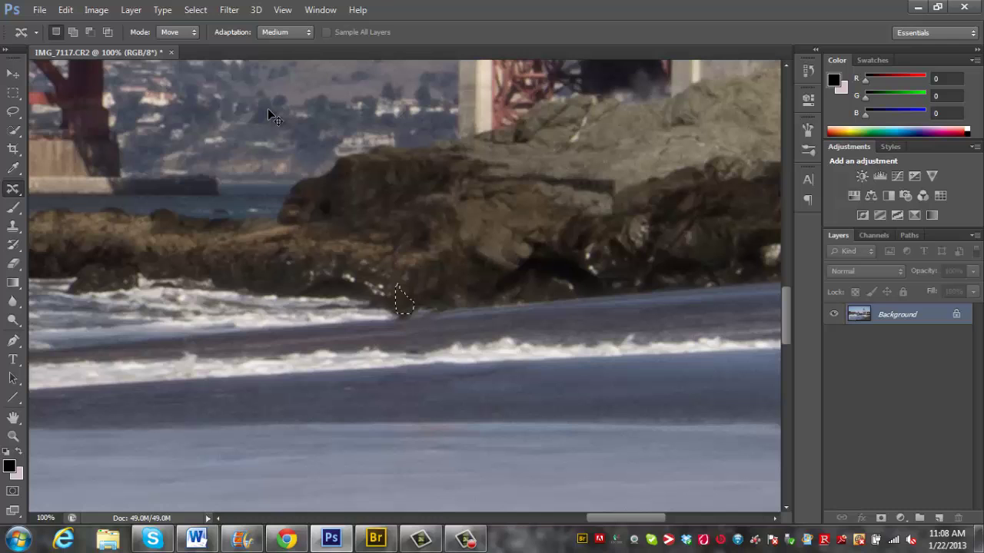
- Deselect with Ctrl+D and zoom out until the whole bridge photo fits the window
{"action": "key", "text": "ctrl+d"}
{"action": "key", "text": "ctrl+minus"}
{"action": "key", "text": "ctrl+minus"}
{"action": "key", "text": "ctrl+minus"}
{"action": "key", "text": "ctrl+minus"}
{"action": "key", "text": "ctrl+minus"}
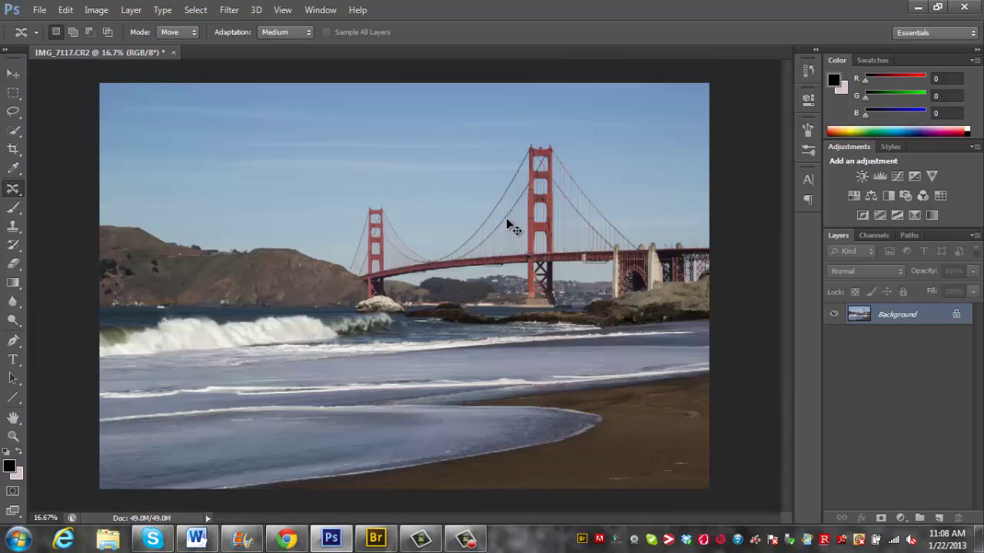
{"action": "key", "text": "ctrl+plus"}
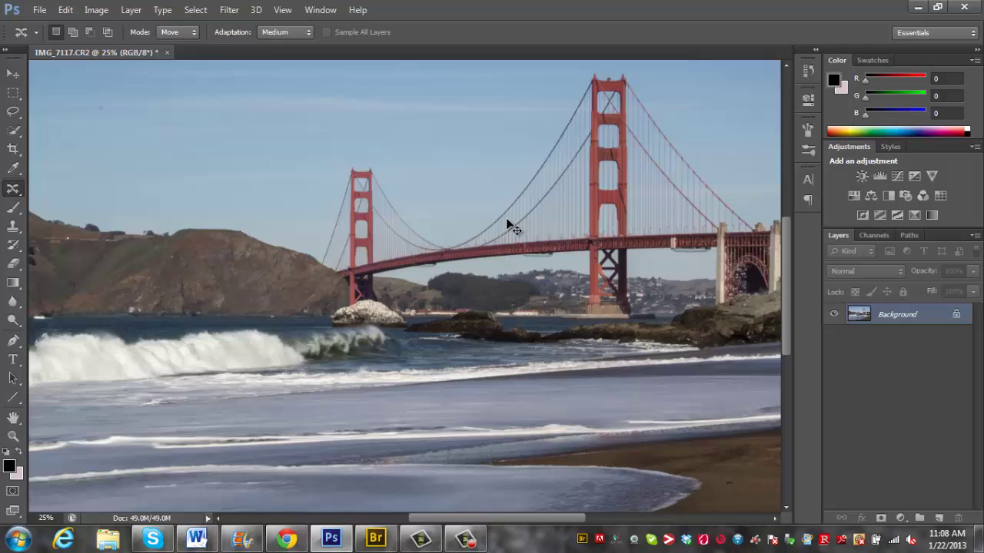
{"action": "key", "text": "ctrl+minus"}
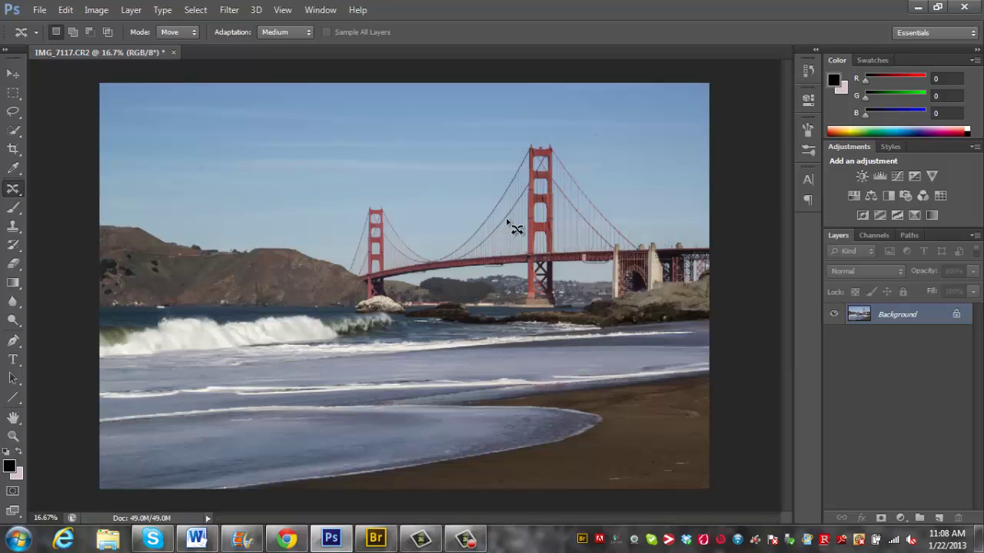